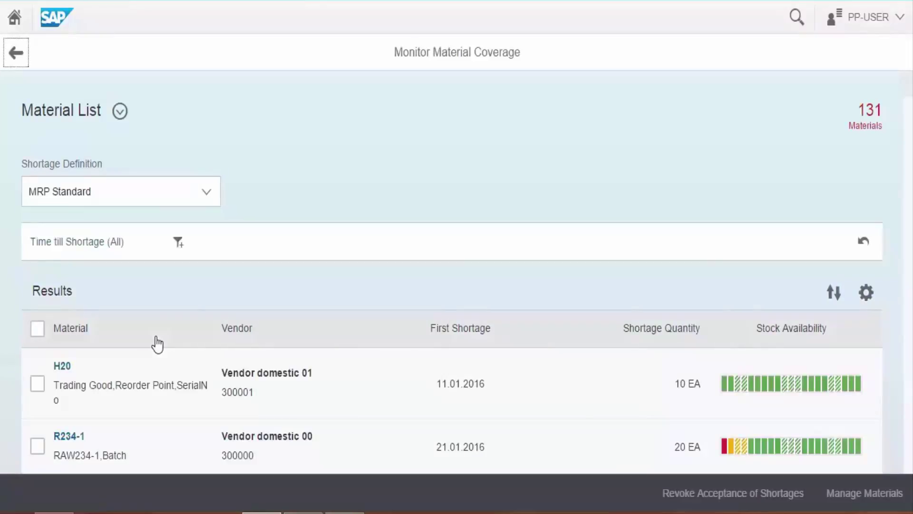
{"action": "left_click", "coordinate": [207, 192]}
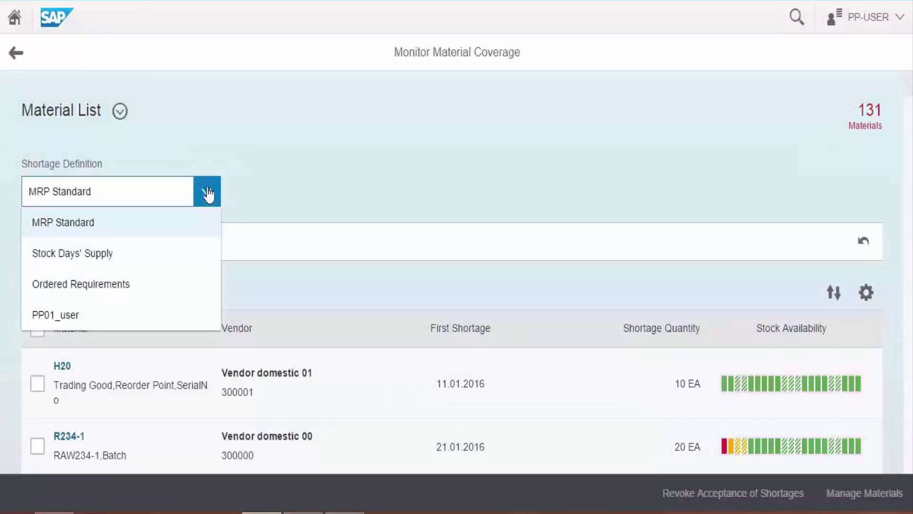
{"action": "left_click", "coordinate": [184, 228]}
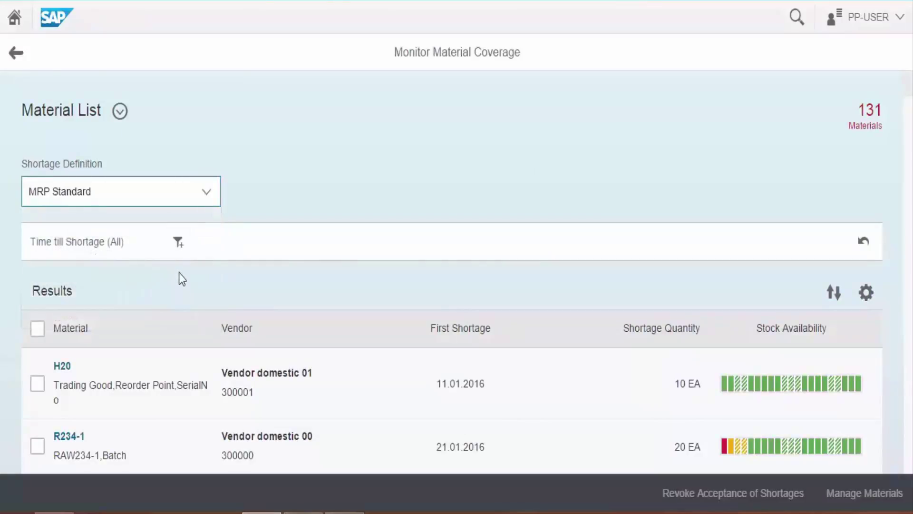
Filter the materials to plant 1000, then add MRP Area, MRP Controller, Procurement Type and Material Type filters
{"action": "left_click", "coordinate": [179, 243]}
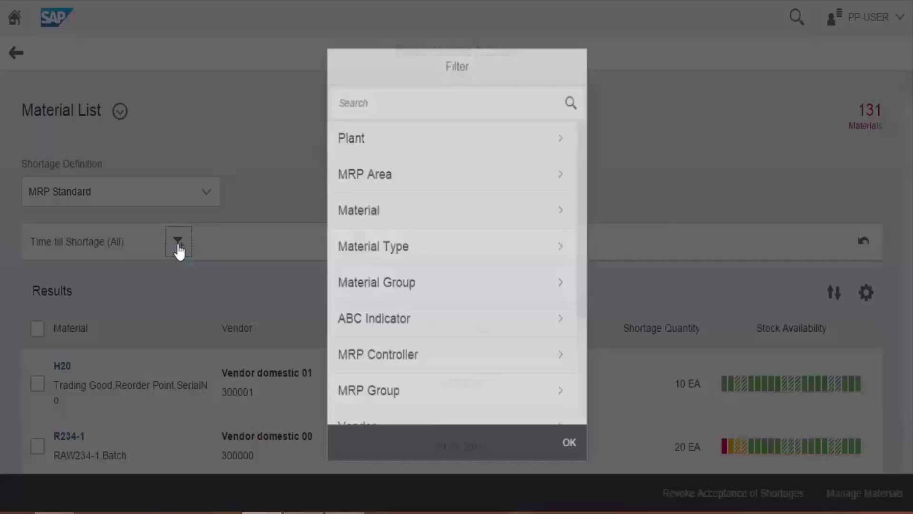
{"action": "left_click", "coordinate": [388, 146]}
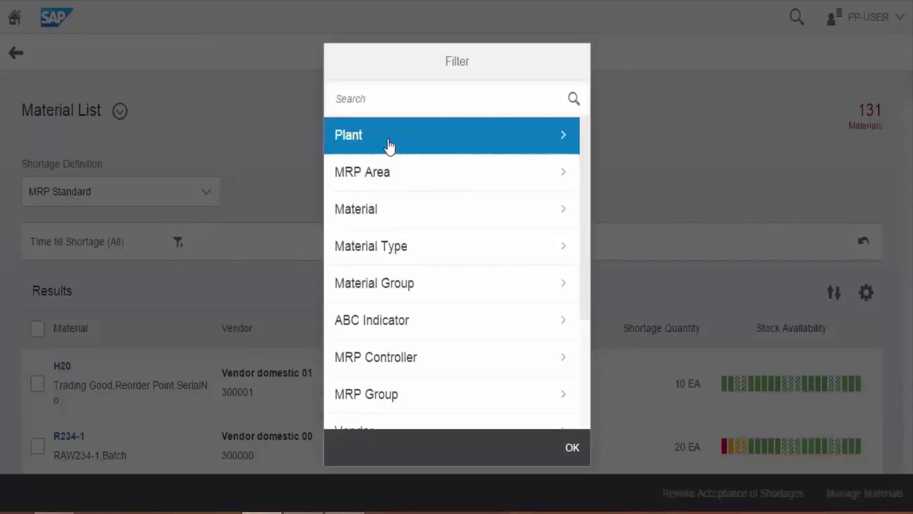
{"action": "left_click", "coordinate": [341, 173]}
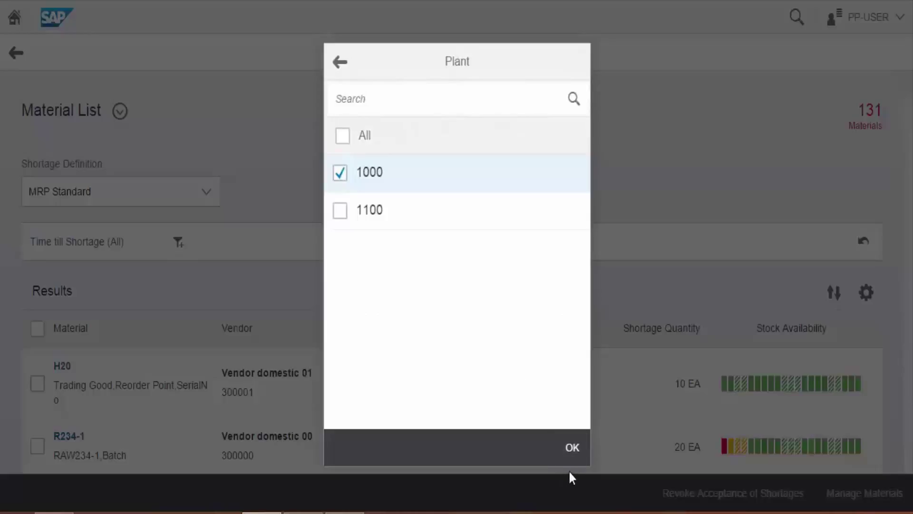
{"action": "left_click", "coordinate": [572, 451]}
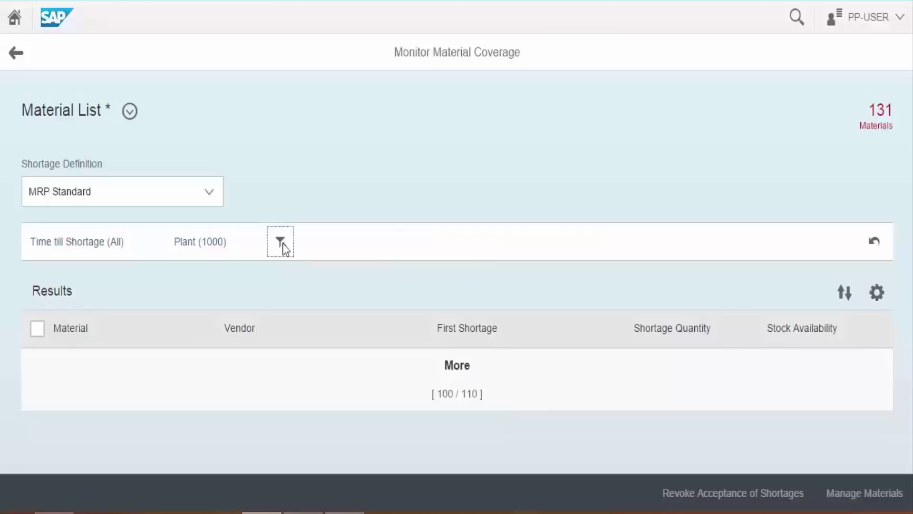
{"action": "left_click", "coordinate": [284, 248]}
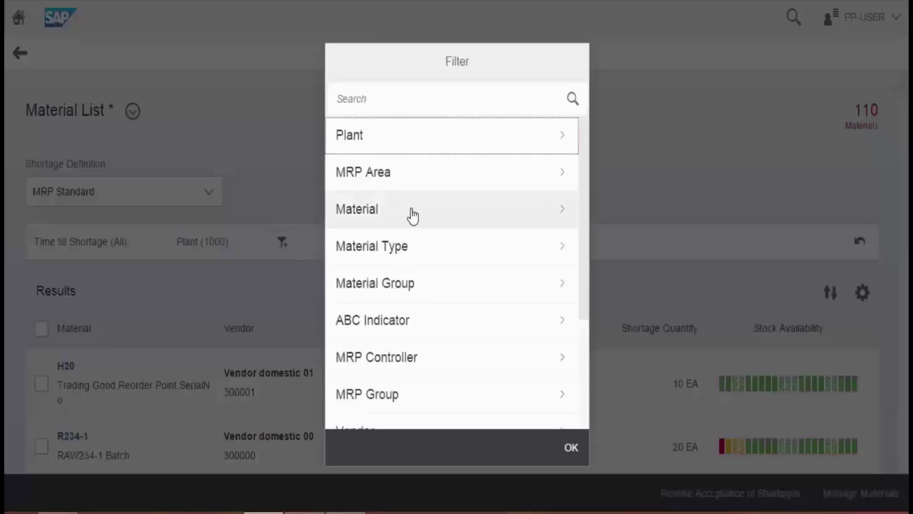
{"action": "left_click", "coordinate": [566, 448]}
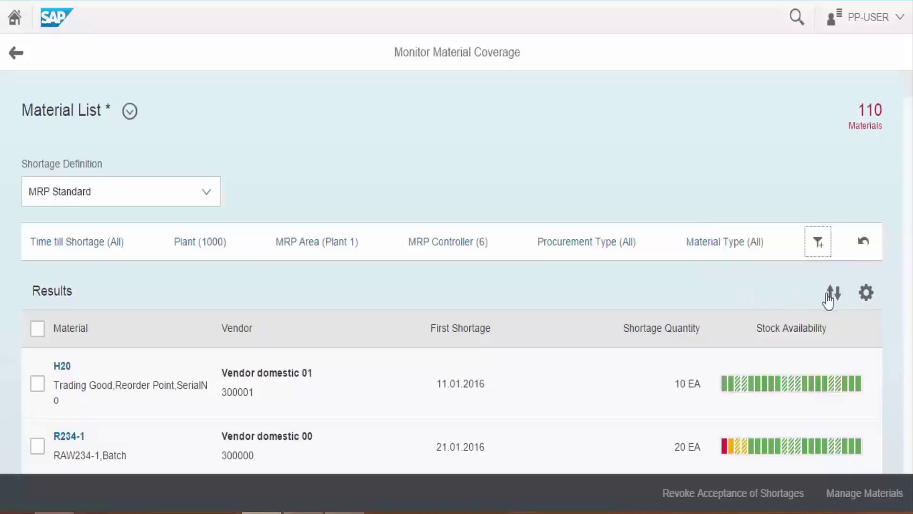
Show the Plant, MRP Type and MRP Controller columns in the results table
{"action": "left_click", "coordinate": [866, 295]}
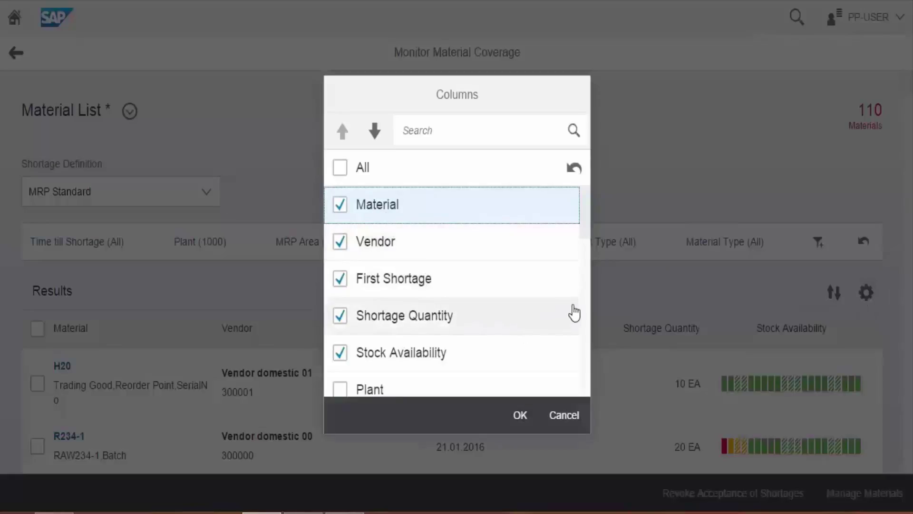
{"action": "scroll", "coordinate": [586, 287], "scroll_direction": "down", "scroll_amount": 4}
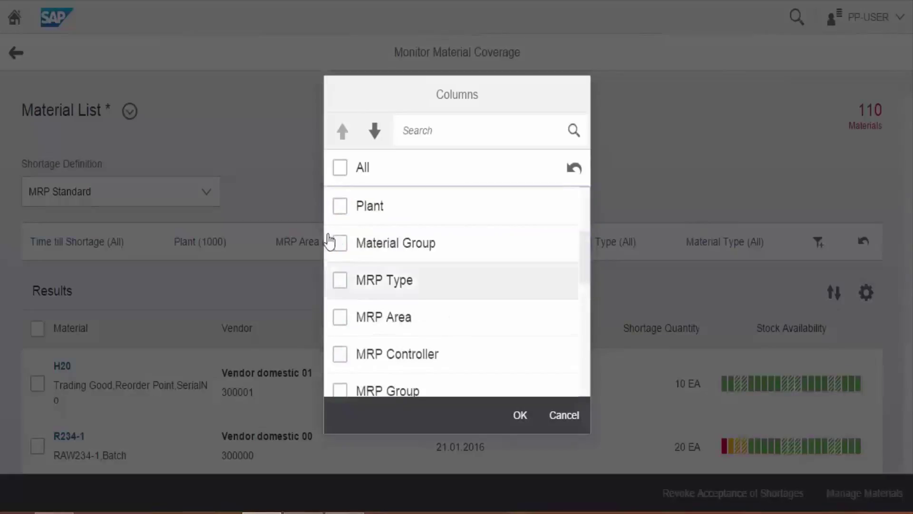
{"action": "left_click", "coordinate": [340, 206]}
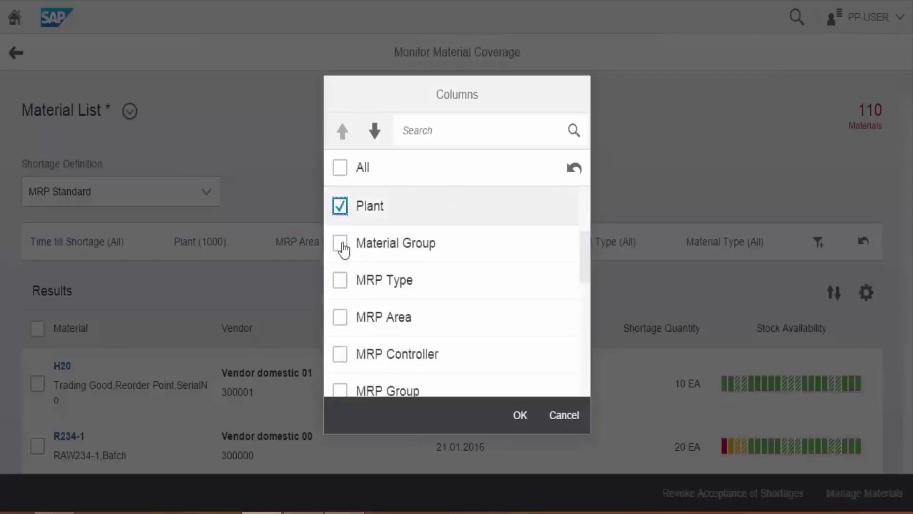
{"action": "left_click", "coordinate": [340, 281]}
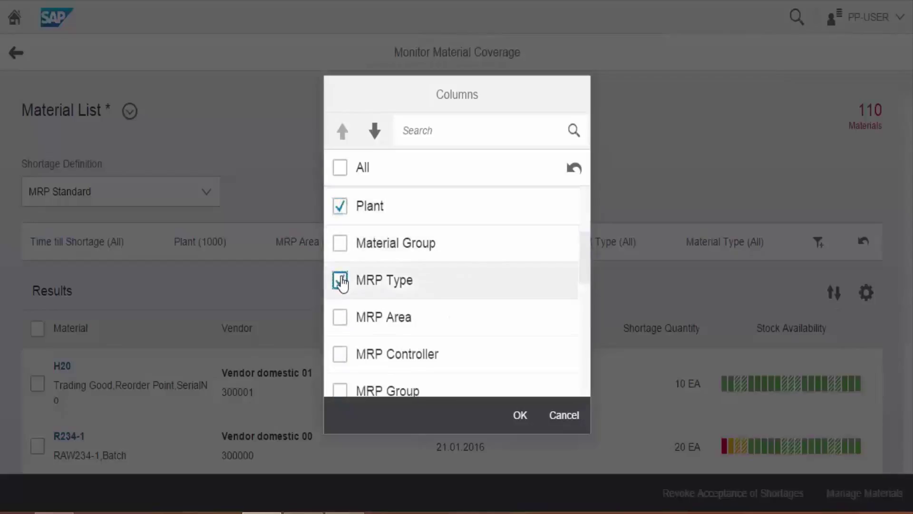
{"action": "left_click", "coordinate": [340, 354]}
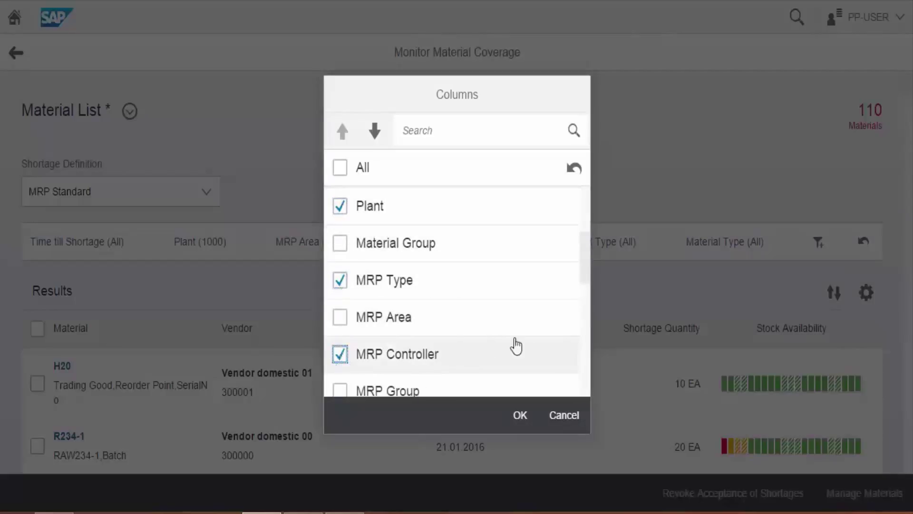
{"action": "scroll", "coordinate": [575, 356], "scroll_direction": "down", "scroll_amount": 5}
{"action": "left_click", "coordinate": [519, 418]}
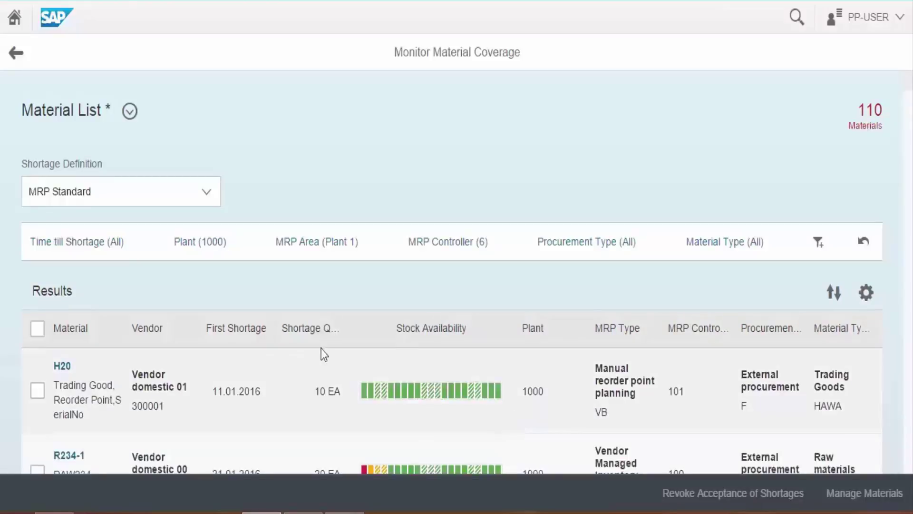
Save the current view as a variant named after a person, with a Manage app tile
{"action": "left_click", "coordinate": [130, 112]}
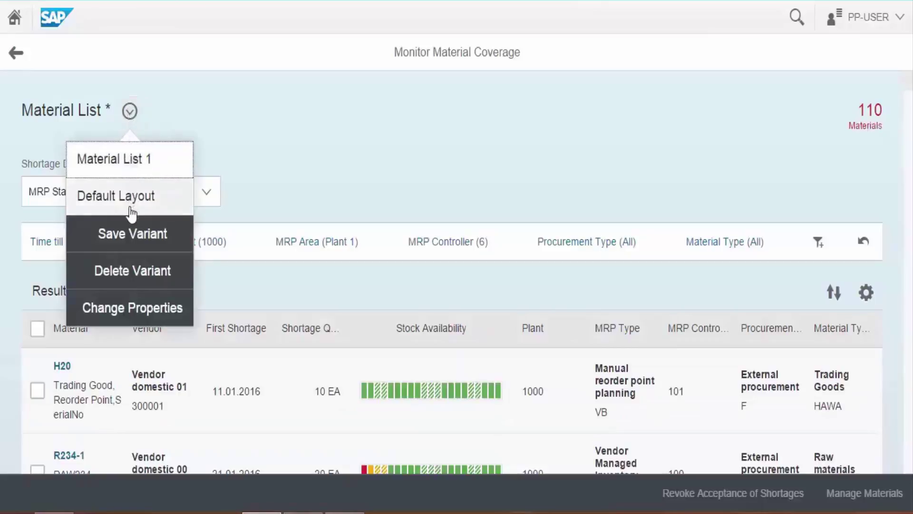
{"action": "left_click", "coordinate": [132, 236]}
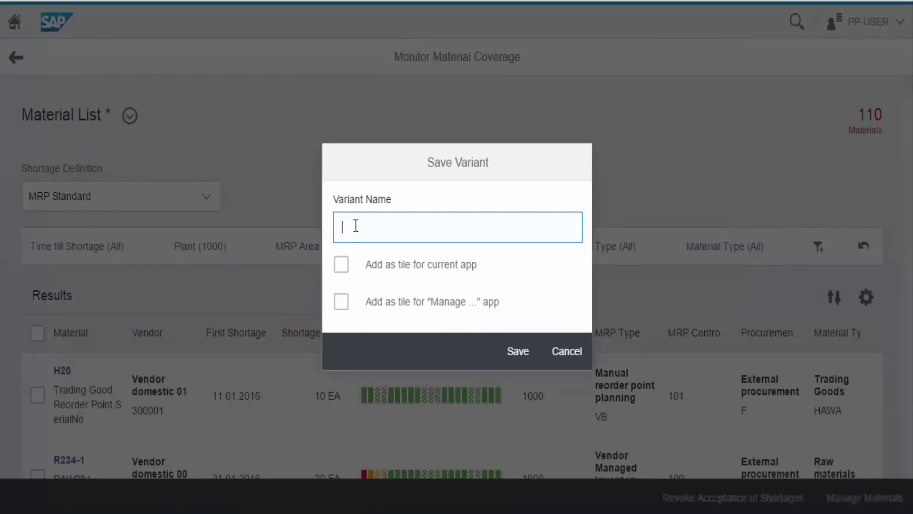
{"action": "type", "text": "Brett Lee"}
{"action": "left_click", "coordinate": [341, 302]}
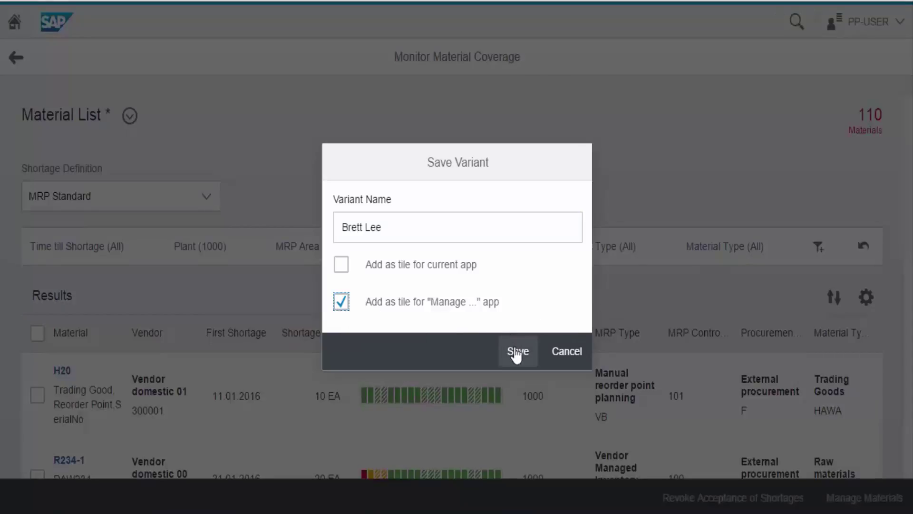
{"action": "left_click", "coordinate": [516, 352]}
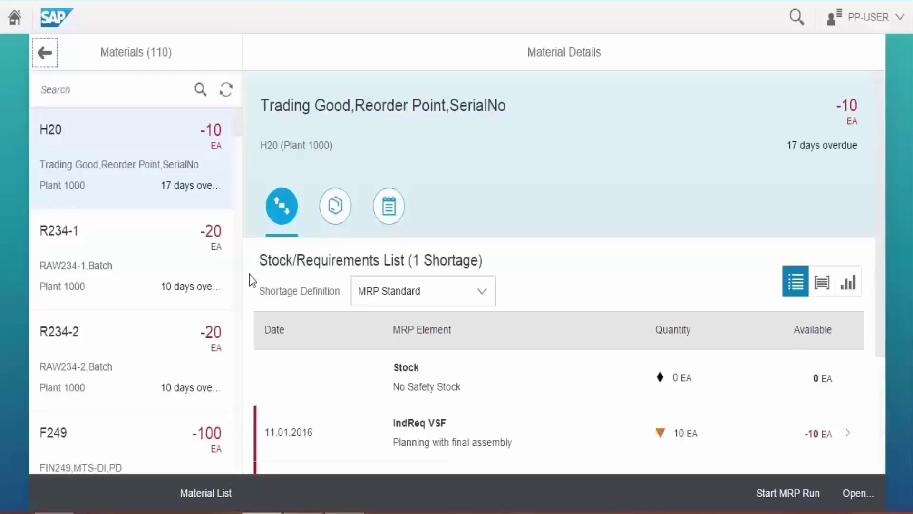
Open R234-1's details and review its shortage of −20 EA, 10 days overdue
{"action": "scroll", "coordinate": [241, 245], "scroll_direction": "down", "scroll_amount": 5}
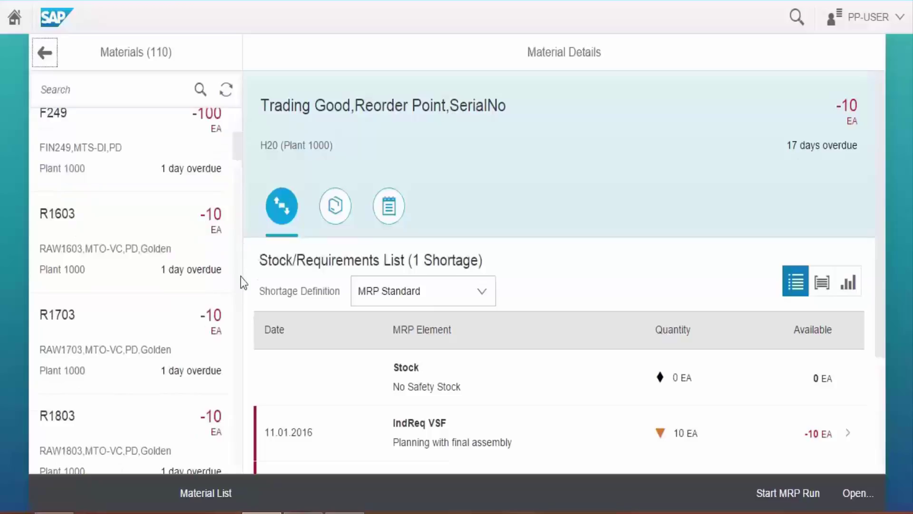
{"action": "scroll", "coordinate": [241, 279], "scroll_direction": "down", "scroll_amount": 5}
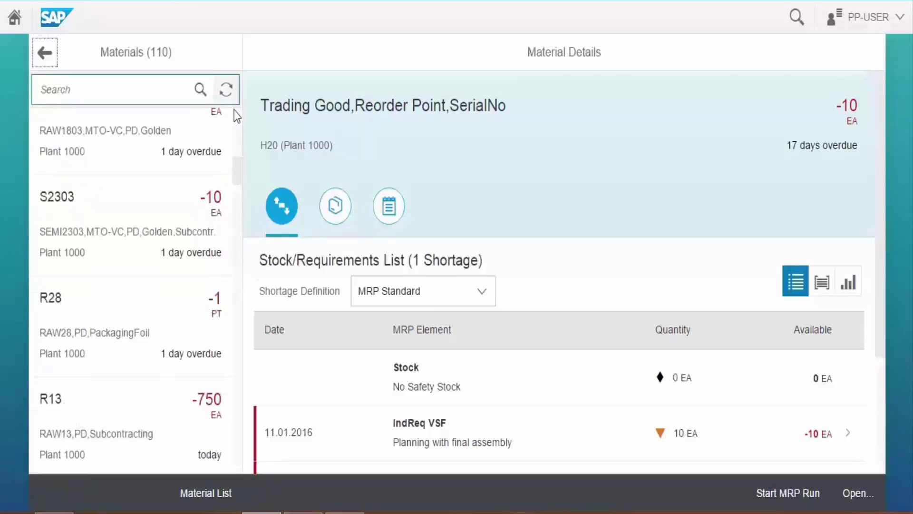
{"action": "scroll", "coordinate": [235, 127], "scroll_direction": "up", "scroll_amount": 5}
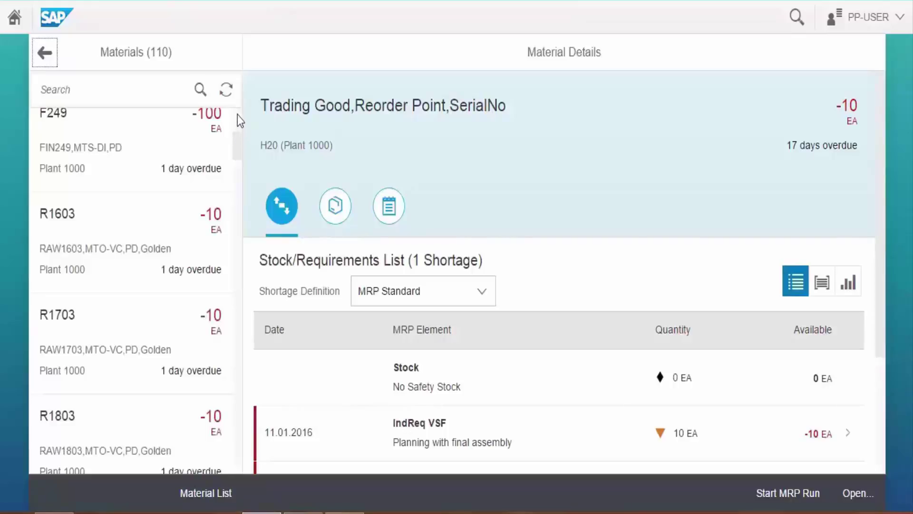
{"action": "scroll", "coordinate": [238, 115], "scroll_direction": "up", "scroll_amount": 5}
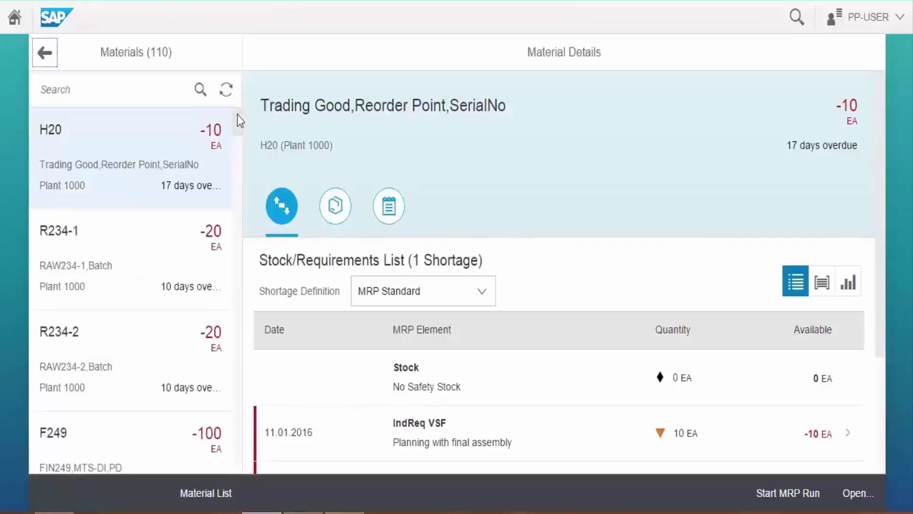
{"action": "left_click", "coordinate": [188, 261]}
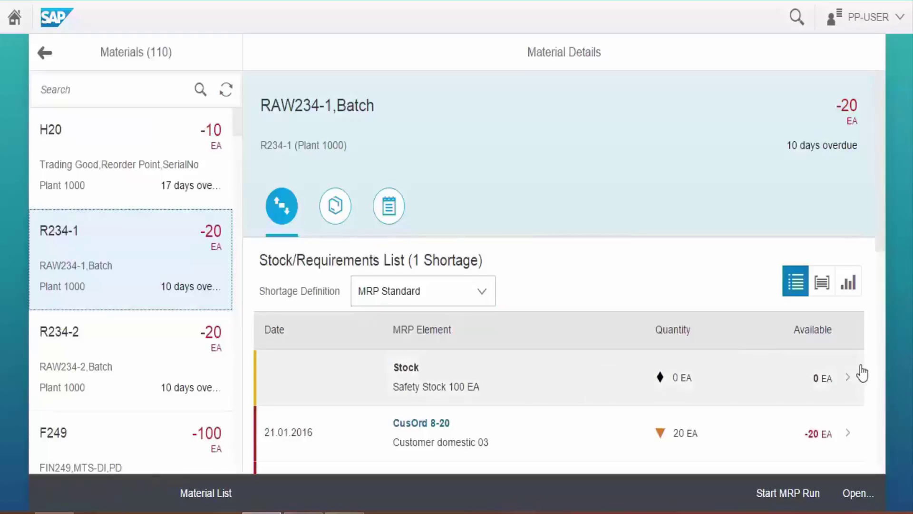
{"action": "scroll", "coordinate": [883, 373], "scroll_direction": "down", "scroll_amount": 5}
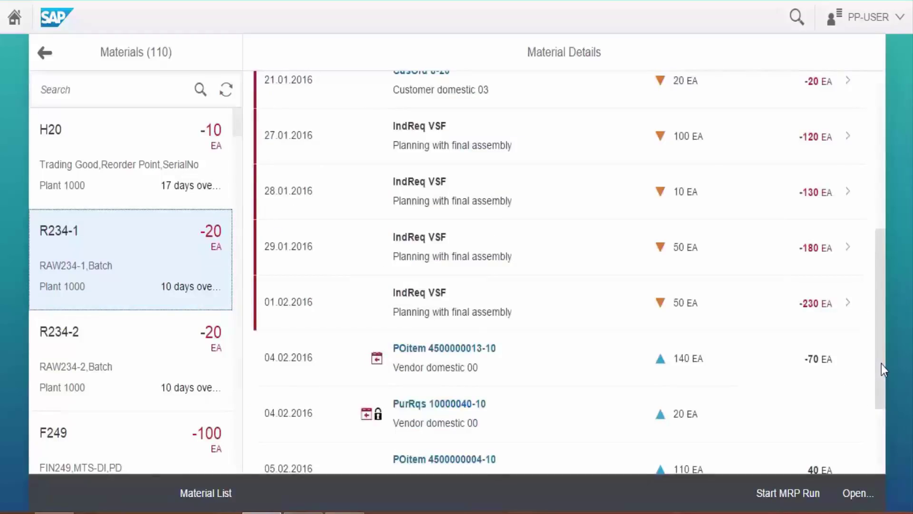
{"action": "left_click_drag", "start_coordinate": [881, 364], "coordinate": [878, 185]}
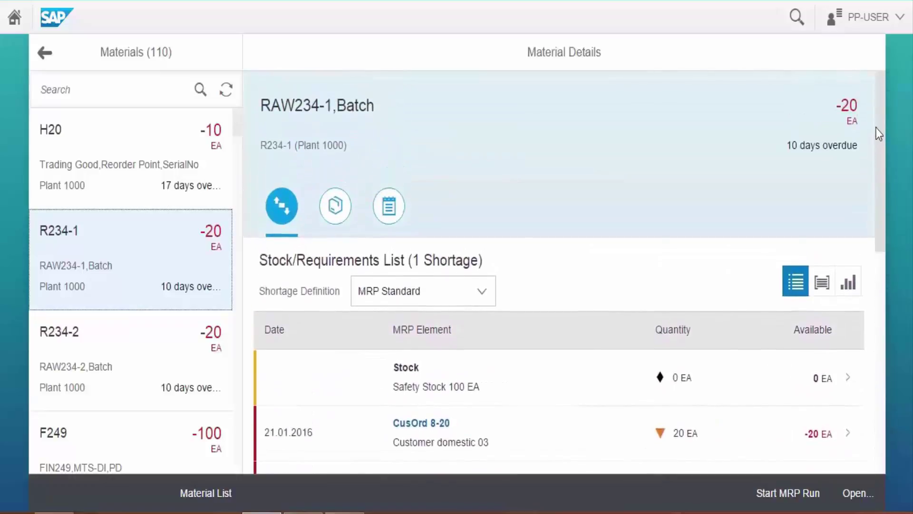
Review R234-1's general material and shortage information
{"action": "left_click", "coordinate": [335, 206]}
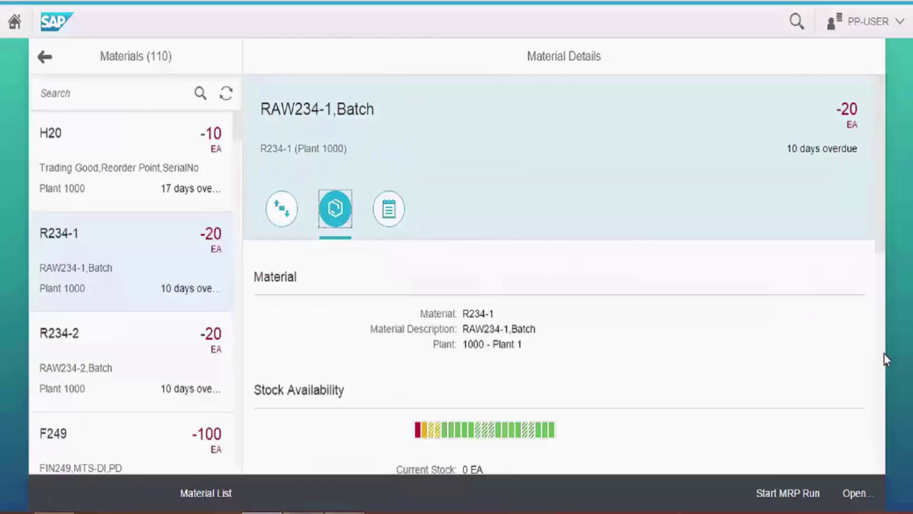
{"action": "scroll", "coordinate": [878, 349], "scroll_direction": "down", "scroll_amount": 5}
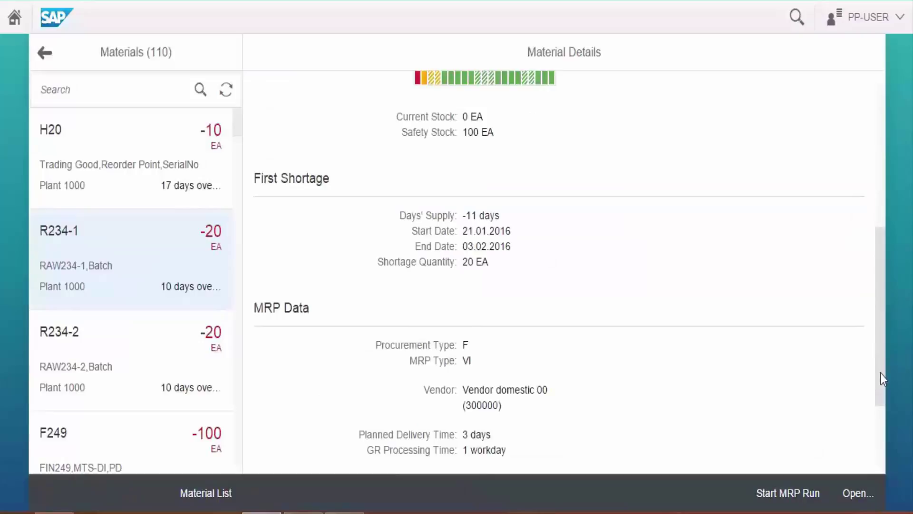
{"action": "left_click_drag", "start_coordinate": [880, 373], "coordinate": [886, 449]}
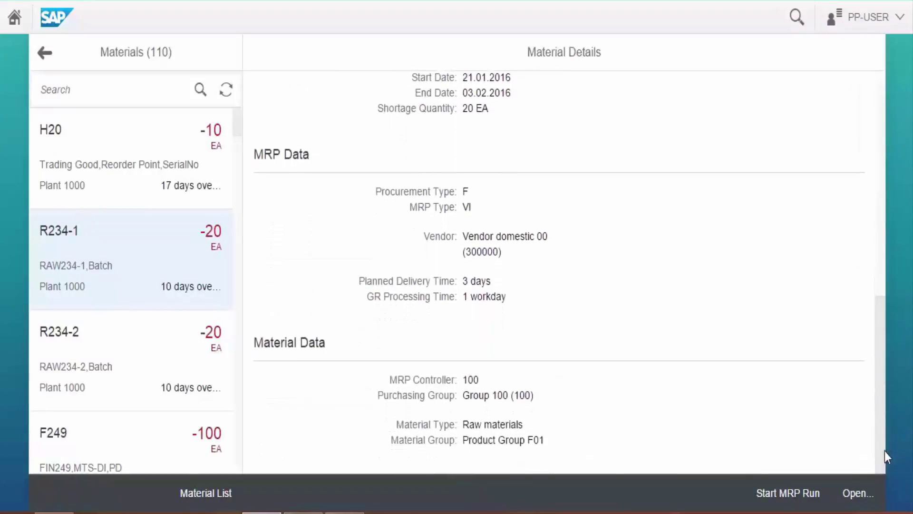
{"action": "left_click_drag", "start_coordinate": [880, 407], "coordinate": [864, 249]}
{"action": "scroll", "coordinate": [863, 249], "scroll_direction": "up", "scroll_amount": 5}
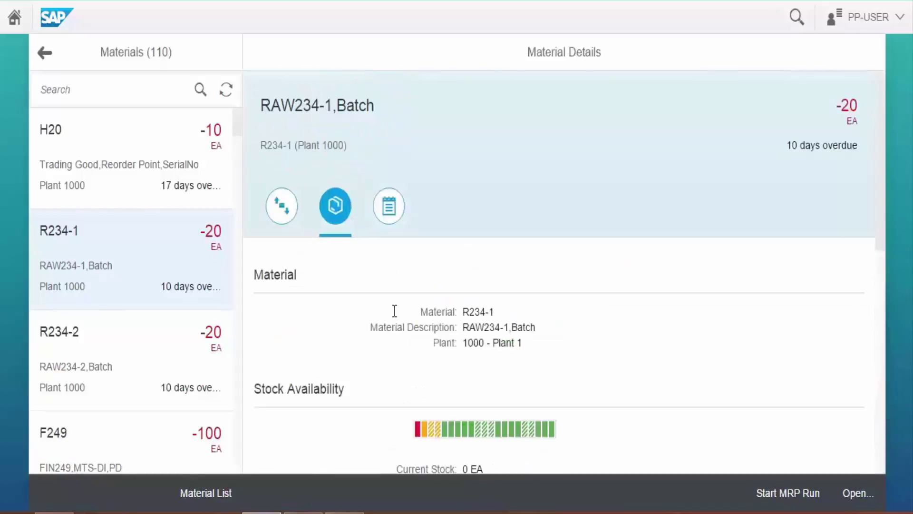
Check the material's notes, then start an MRP run from the Stock/Requirements list
{"action": "left_click", "coordinate": [389, 214]}
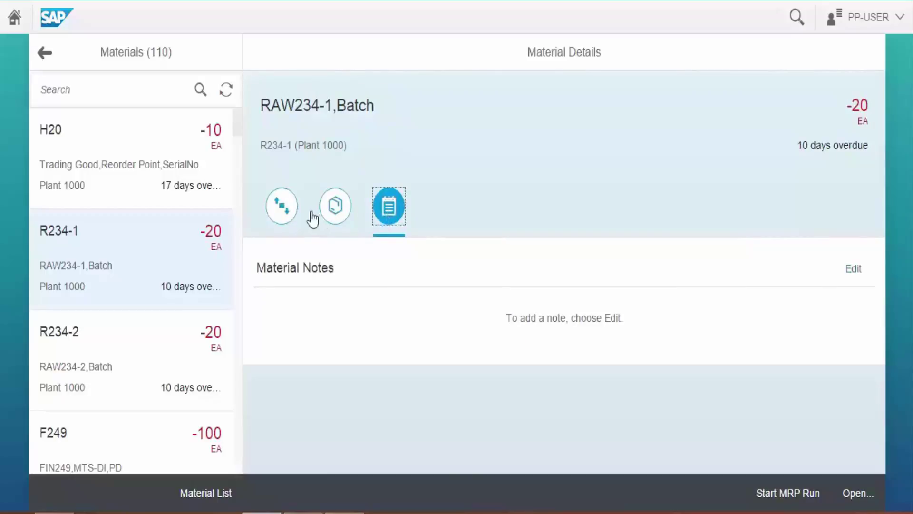
{"action": "left_click", "coordinate": [281, 209]}
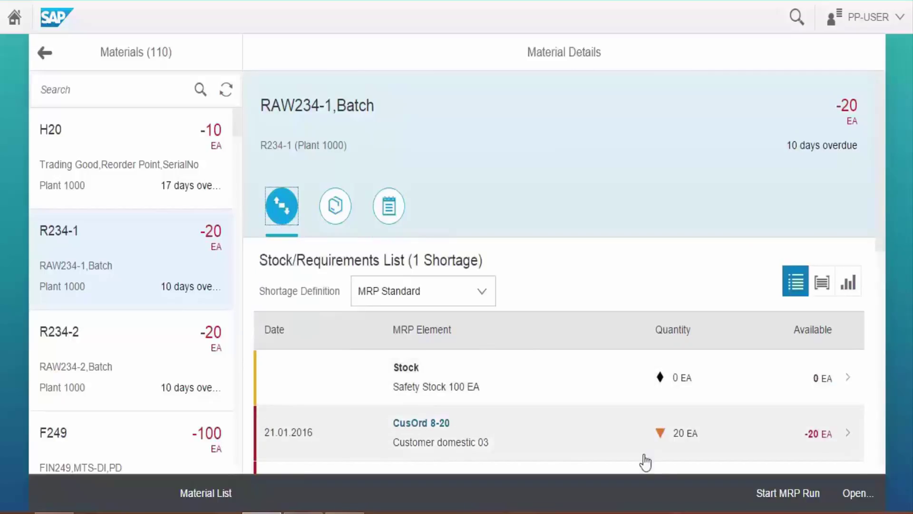
{"action": "left_click", "coordinate": [778, 498]}
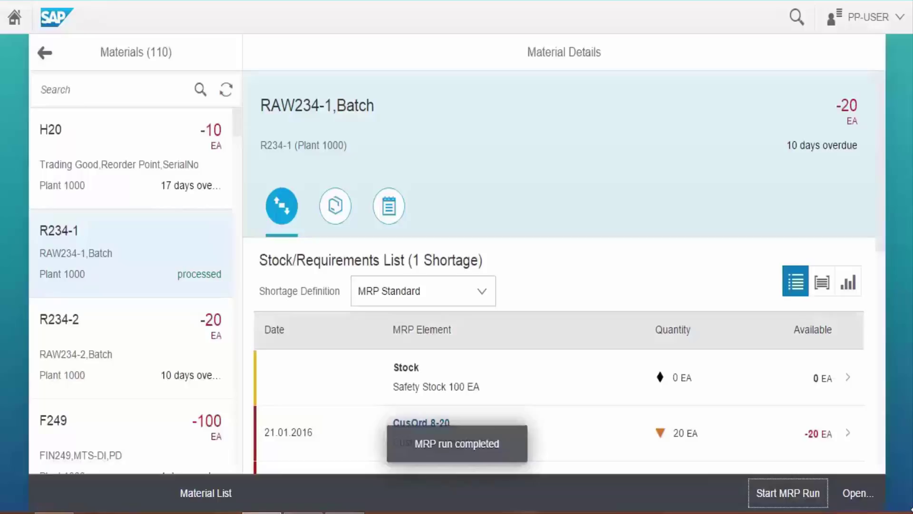
{"action": "left_click", "coordinate": [855, 500]}
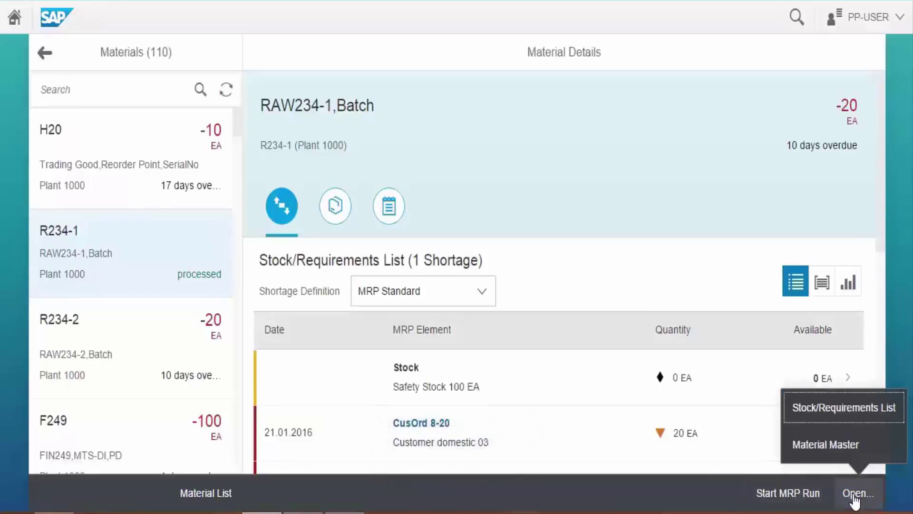
{"action": "left_click", "coordinate": [838, 414]}
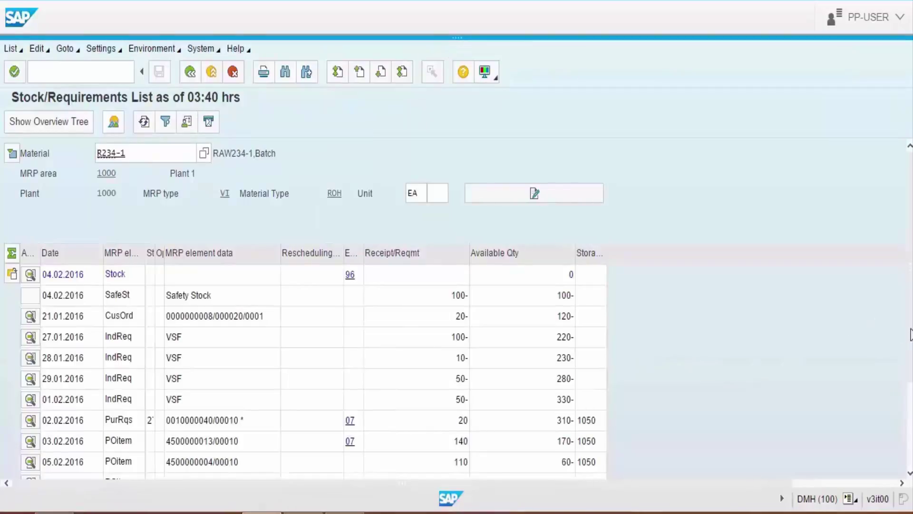
{"action": "scroll", "coordinate": [910, 335], "scroll_direction": "down", "scroll_amount": 3}
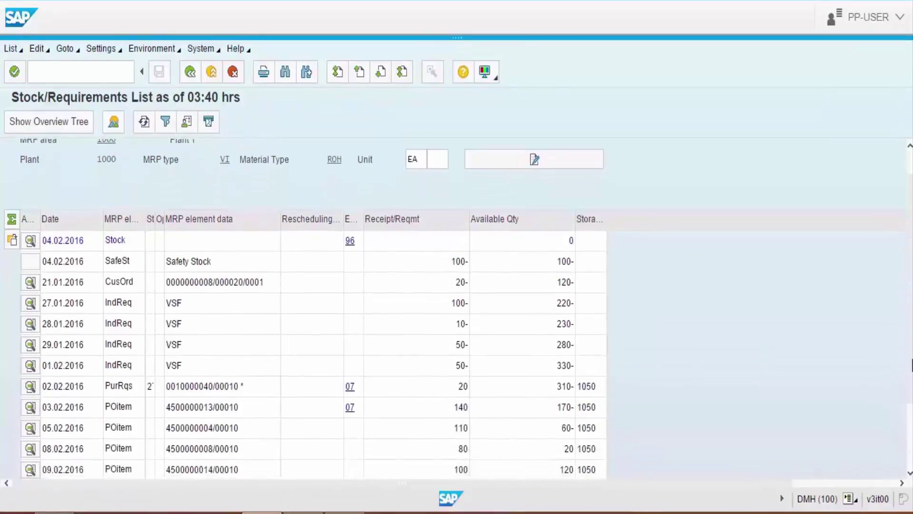
{"action": "scroll", "coordinate": [456, 309], "scroll_direction": "down", "scroll_amount": 1}
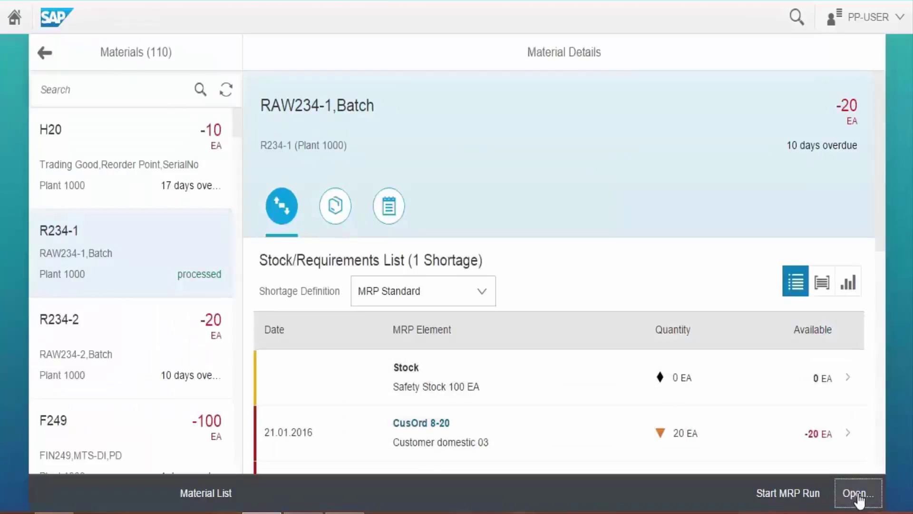
Open R234-1's material master with Basic Data 1–2 and MRP 1–4 views selected
{"action": "left_click", "coordinate": [859, 500]}
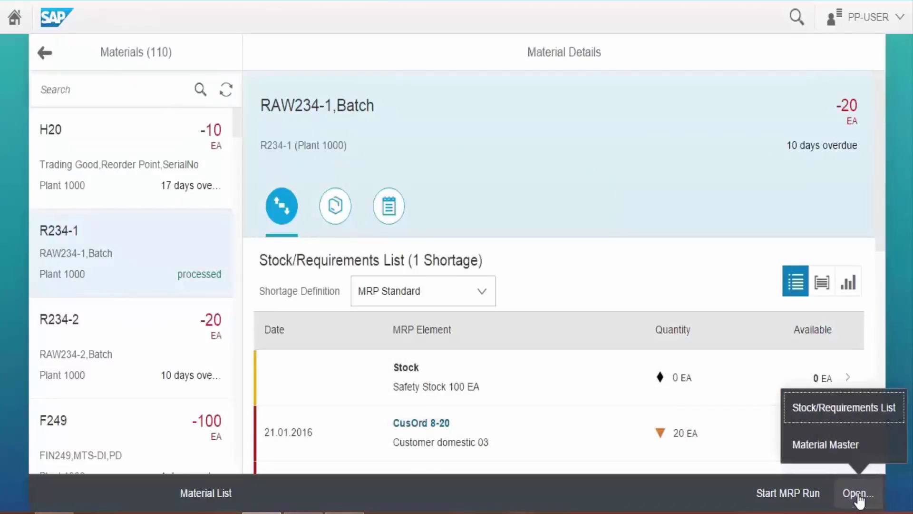
{"action": "left_click", "coordinate": [839, 442]}
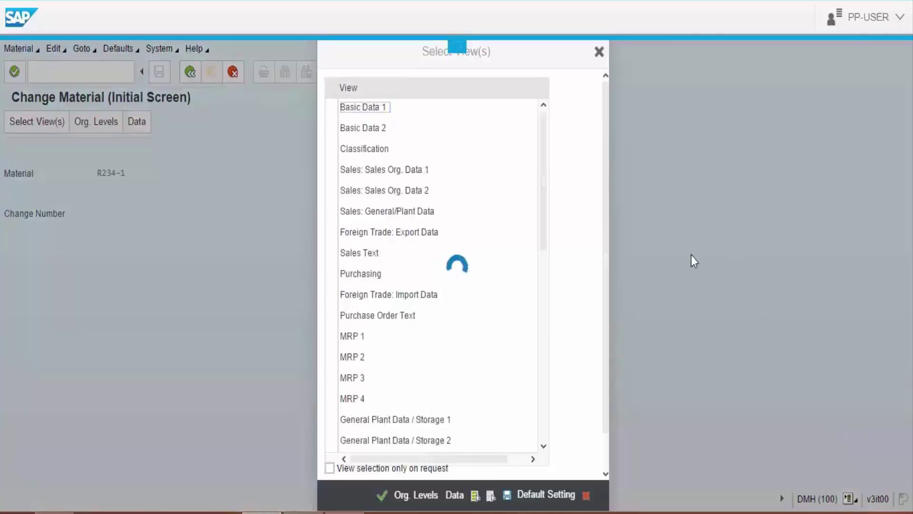
{"action": "left_click", "coordinate": [333, 114]}
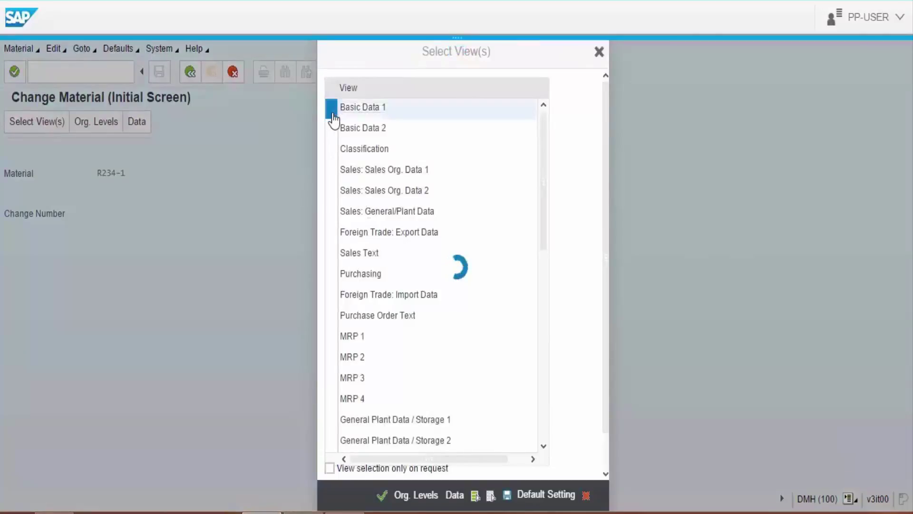
{"action": "left_click", "coordinate": [332, 130]}
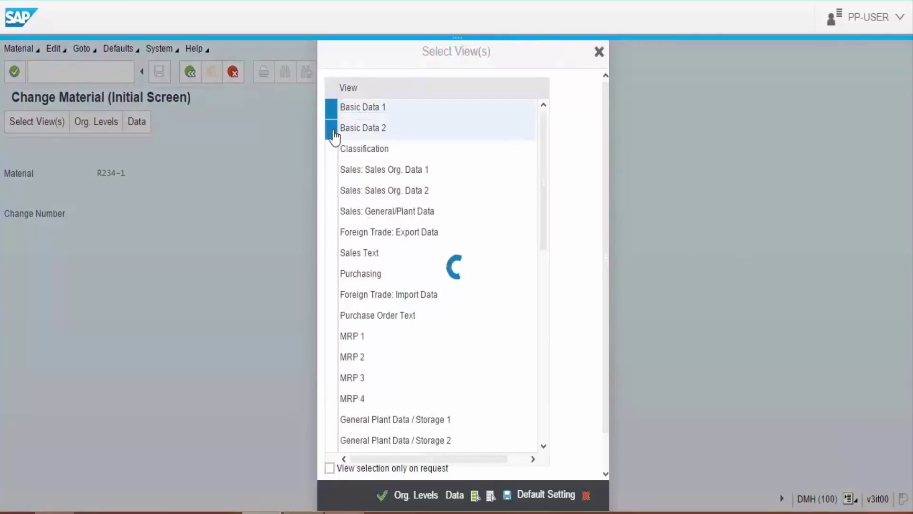
{"action": "left_click", "coordinate": [333, 339]}
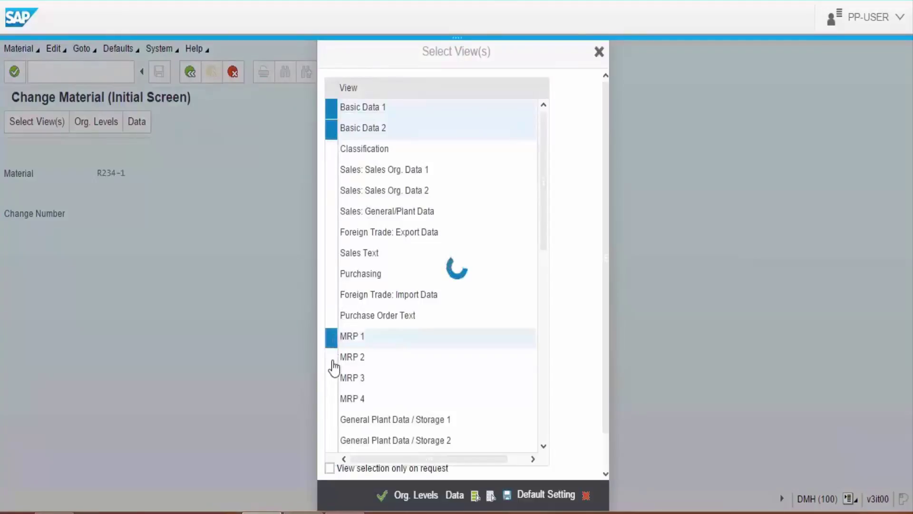
{"action": "left_click", "coordinate": [333, 364]}
{"action": "left_click", "coordinate": [332, 384]}
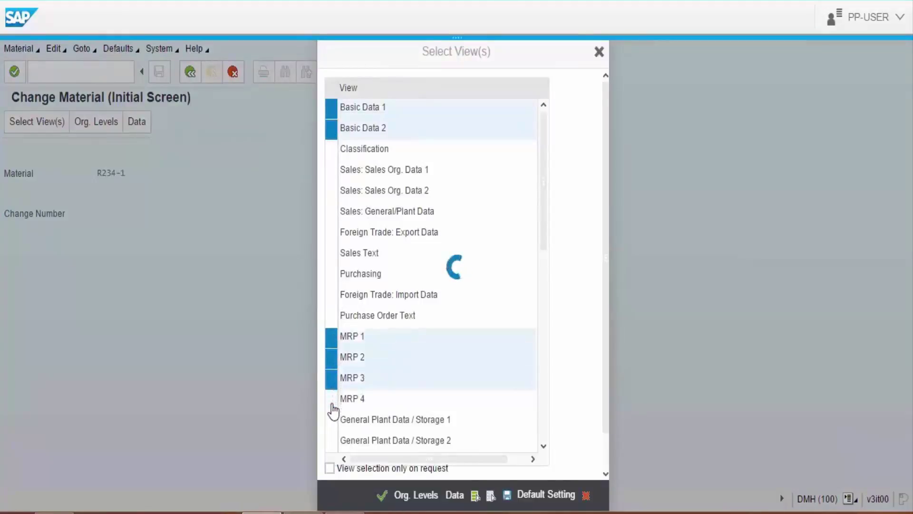
{"action": "left_click", "coordinate": [332, 405]}
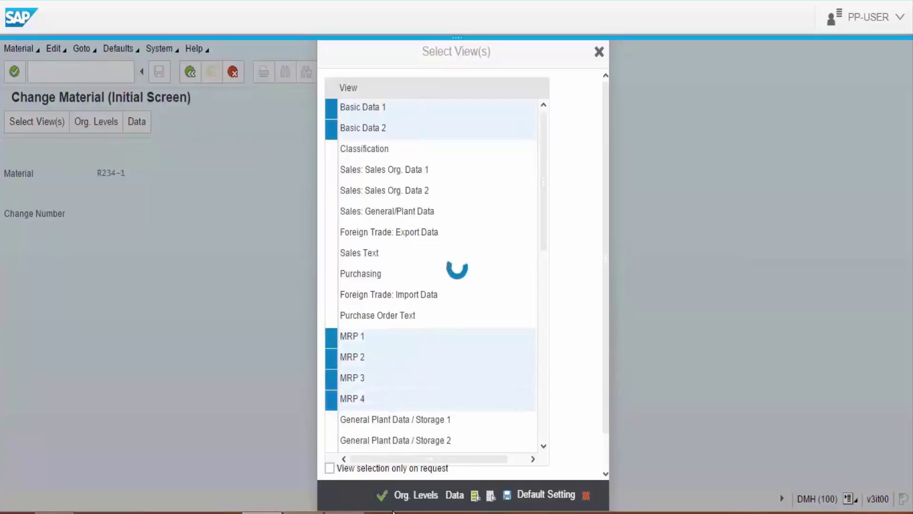
{"action": "left_click", "coordinate": [382, 496]}
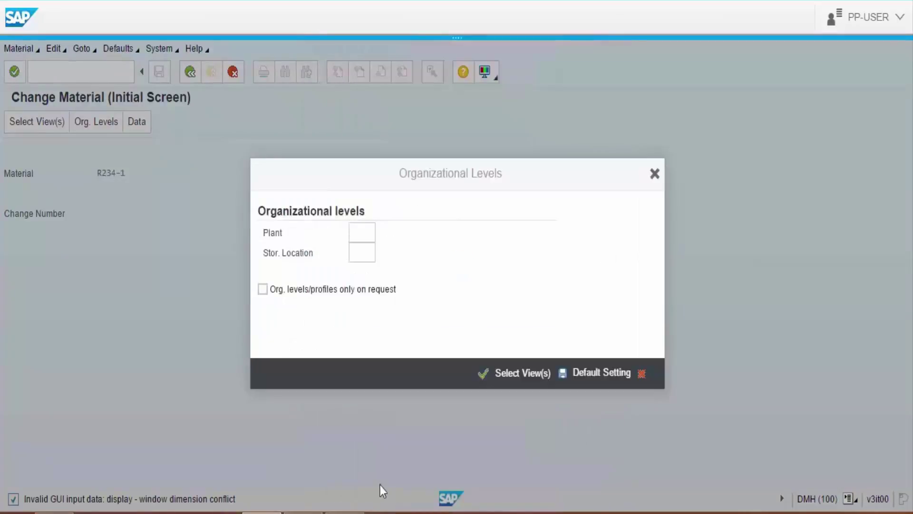
Enter plant 1000 as organizational level and browse the Basic data 2, MRP 1 and MRP 2 views
{"action": "left_click", "coordinate": [366, 232]}
{"action": "type", "text": "1000"}
{"action": "left_click", "coordinate": [483, 373]}
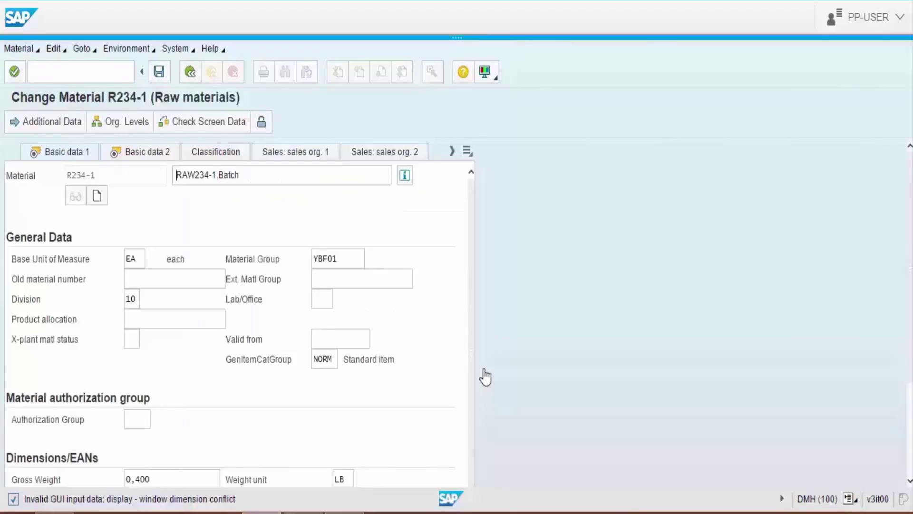
{"action": "left_click", "coordinate": [148, 157]}
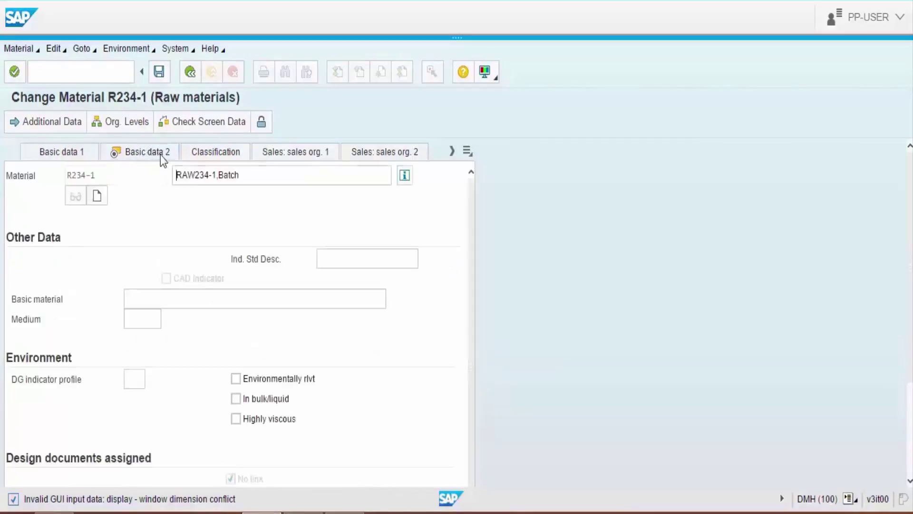
{"action": "left_click", "coordinate": [246, 153]}
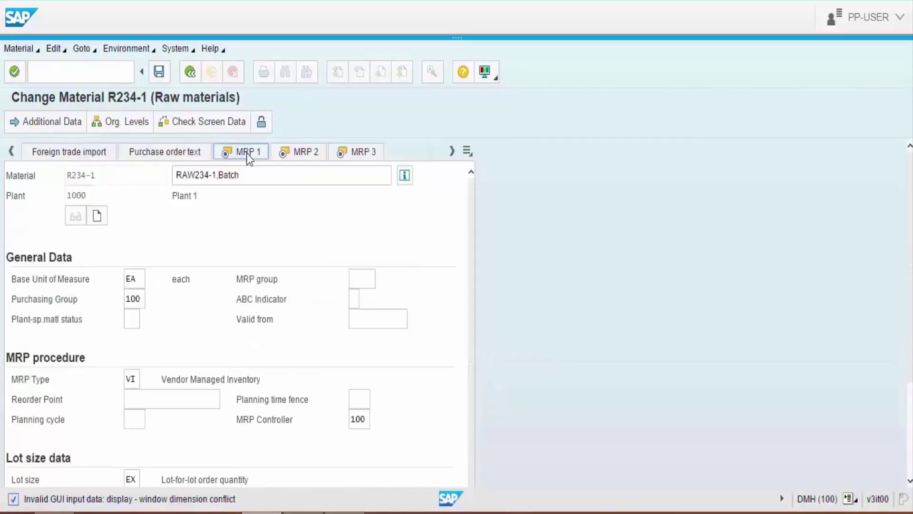
{"action": "left_click", "coordinate": [291, 154]}
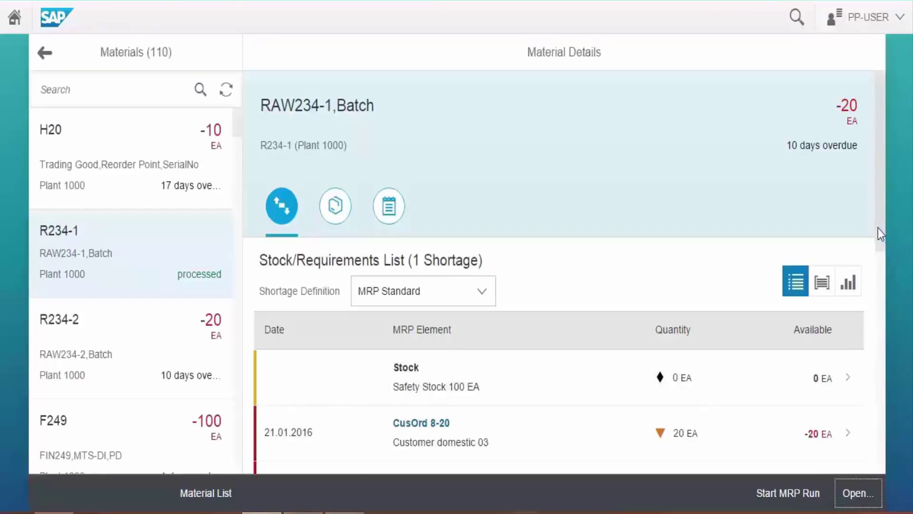
Open the shortage solutions for the 27.01.2016 IndReq requirement
{"action": "left_click_drag", "start_coordinate": [878, 232], "coordinate": [888, 307]}
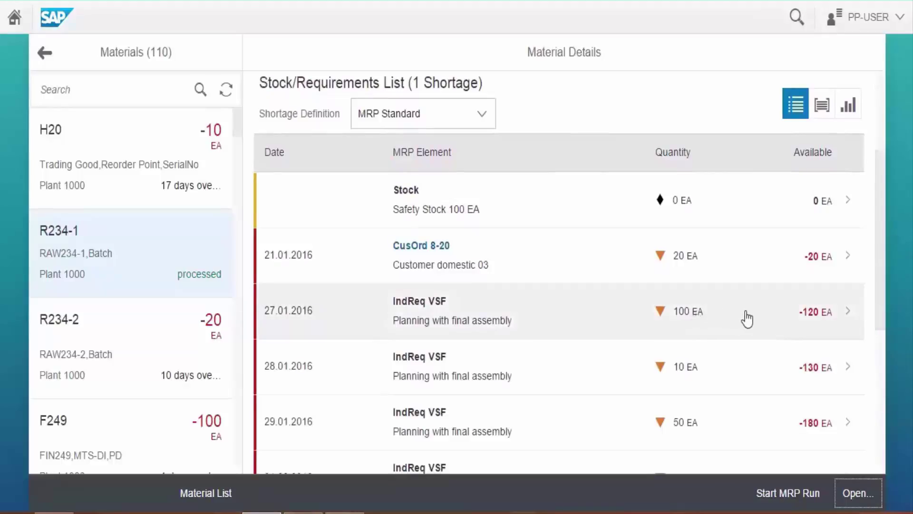
{"action": "left_click", "coordinate": [809, 314]}
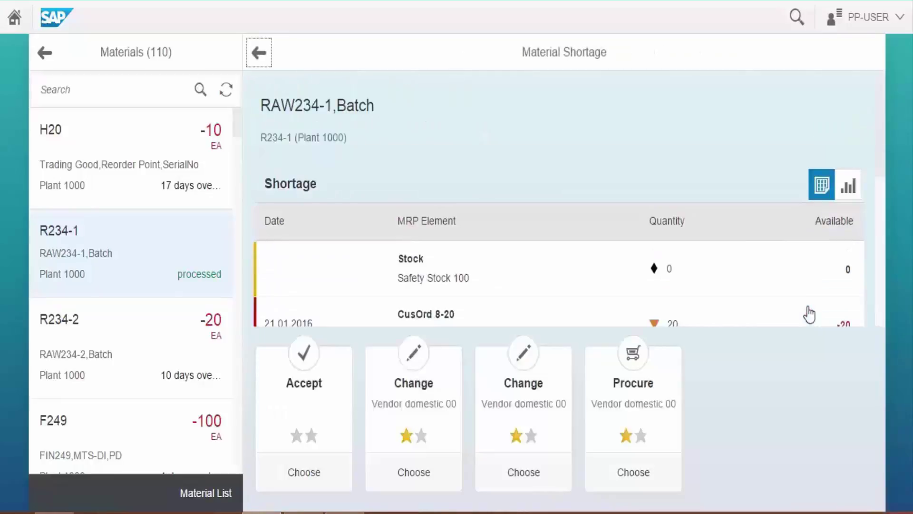
Chart the shortage and simulate both Change options and Procure, ending on the second Change
{"action": "left_click", "coordinate": [851, 192]}
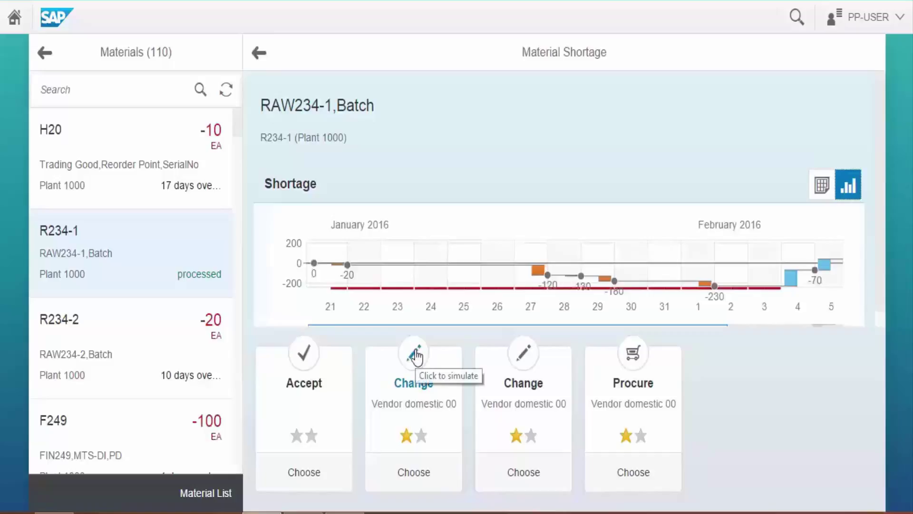
{"action": "left_click", "coordinate": [416, 356]}
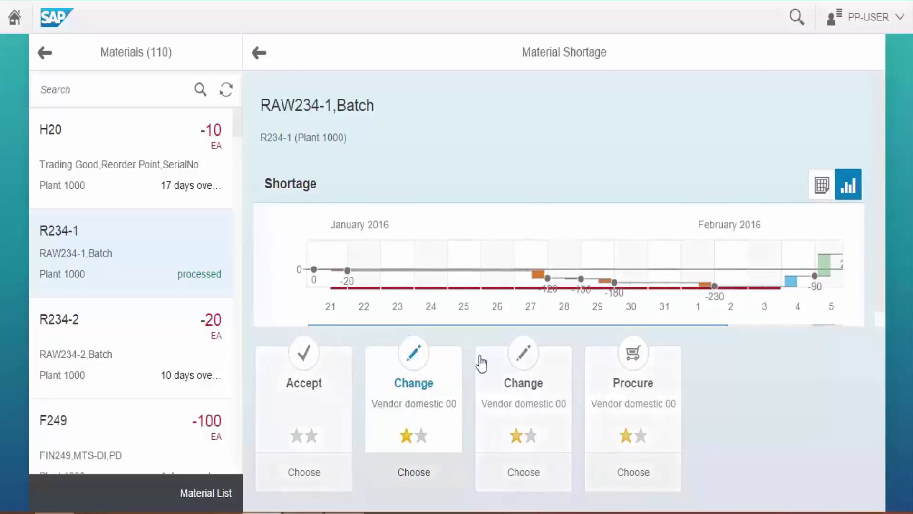
{"action": "left_click", "coordinate": [530, 368]}
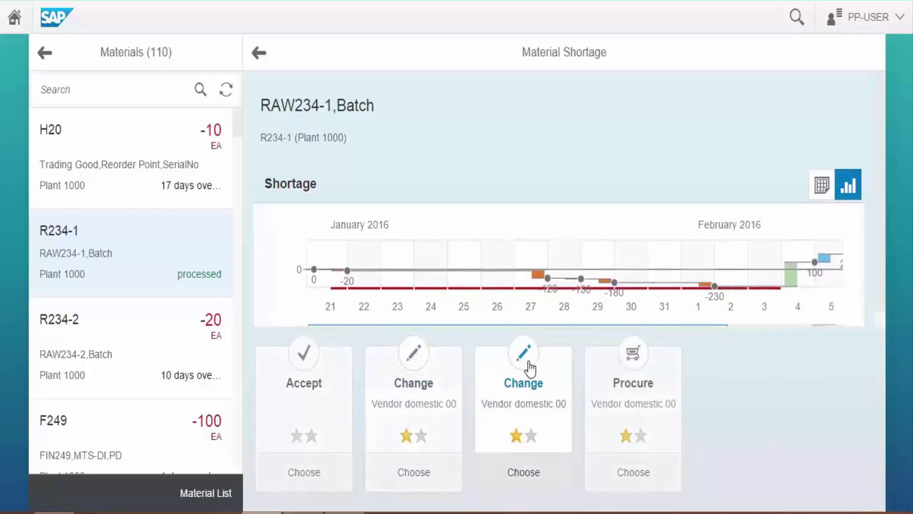
{"action": "left_click", "coordinate": [634, 373]}
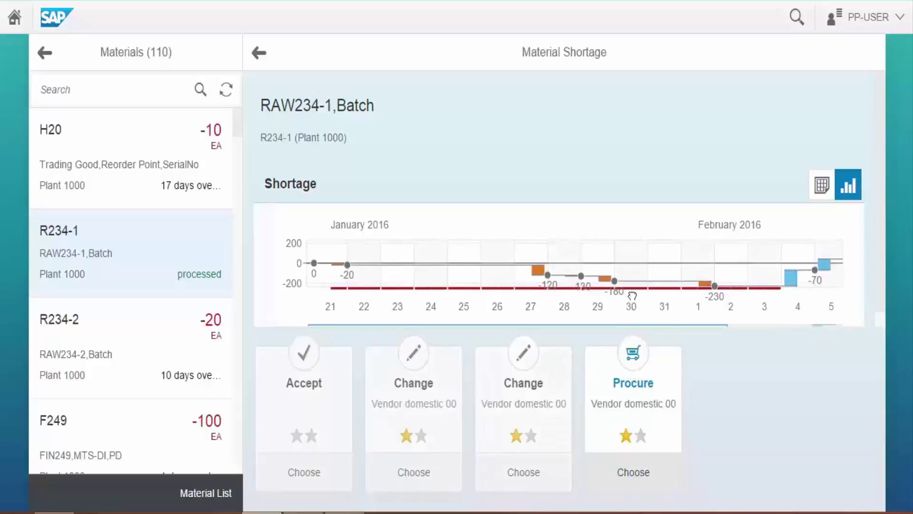
{"action": "left_click_drag", "start_coordinate": [633, 293], "coordinate": [426, 292]}
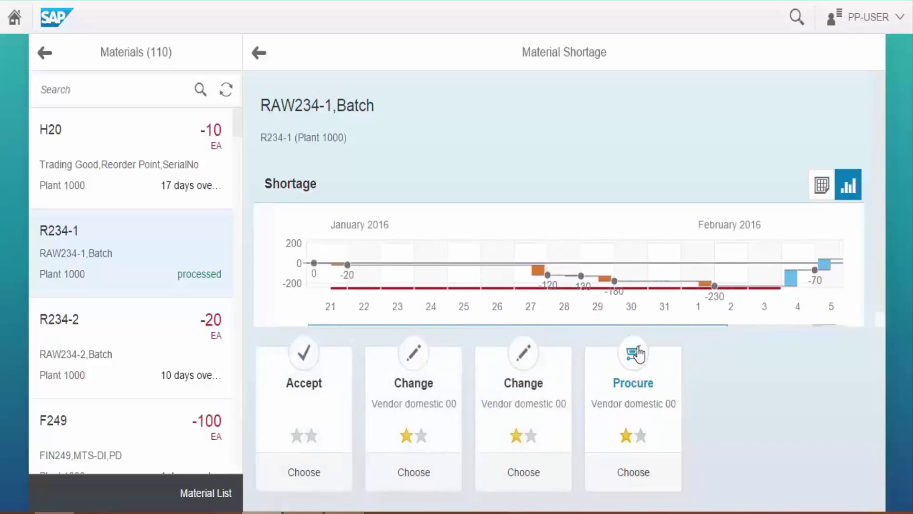
{"action": "left_click", "coordinate": [517, 368]}
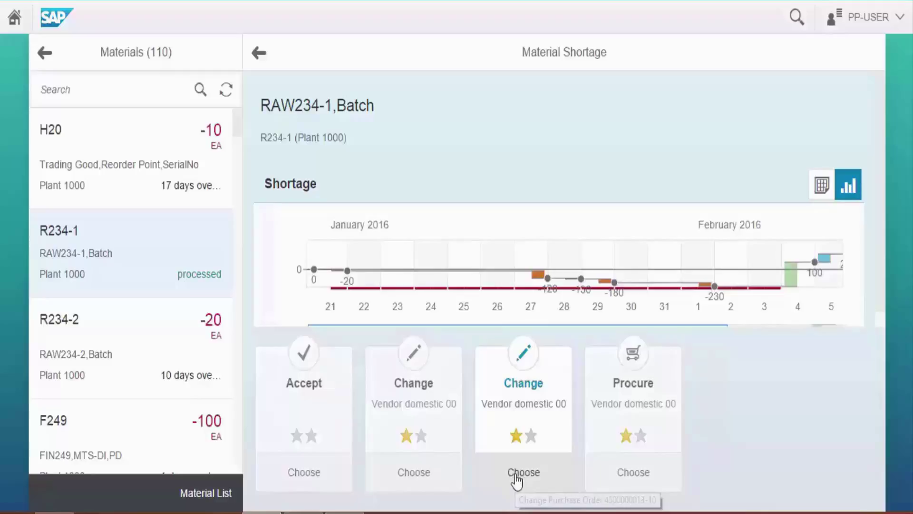
Change the purchase order quantity to 350 EA using the second Change option
{"action": "left_click", "coordinate": [517, 481]}
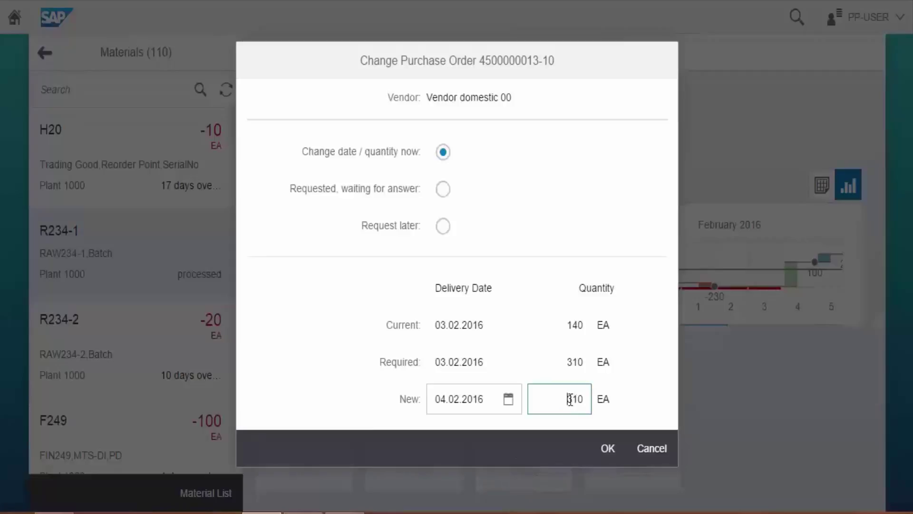
{"action": "double_click", "coordinate": [568, 399]}
{"action": "type", "text": "350"}
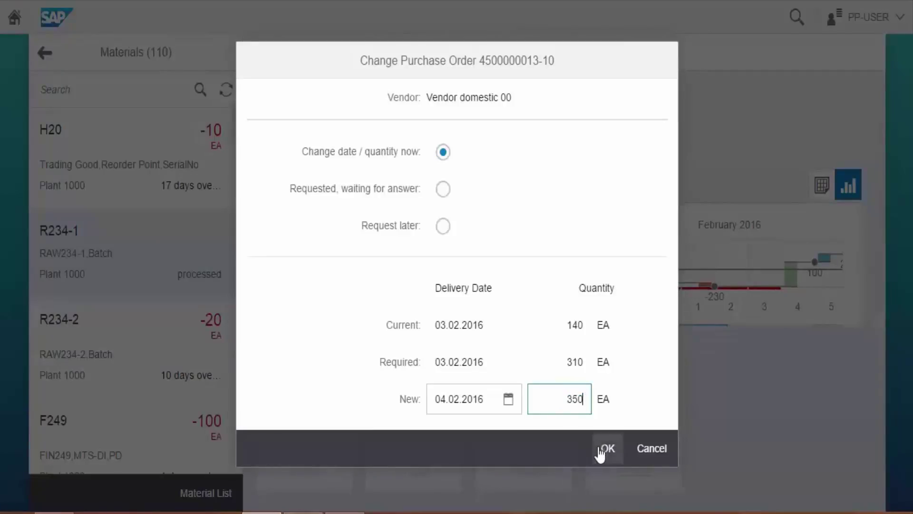
{"action": "left_click", "coordinate": [605, 450]}
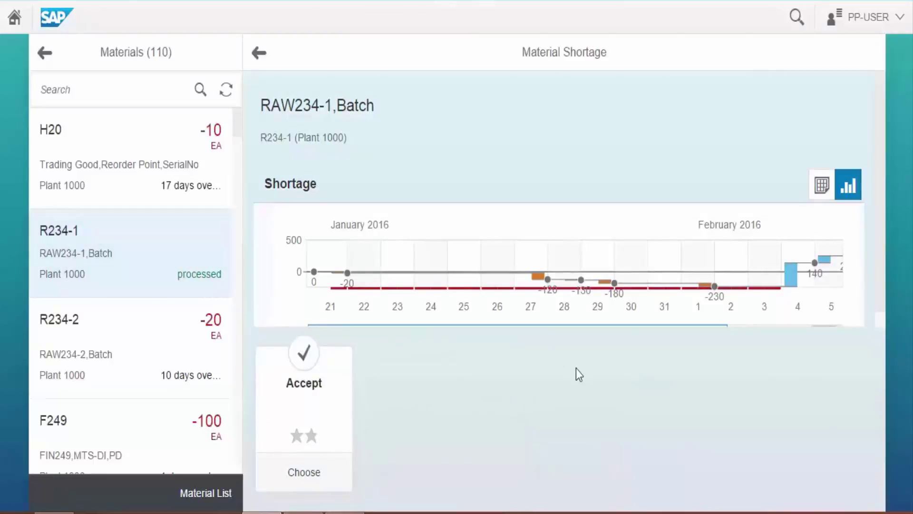
Switch the R234-1 shortage back to table view and return to the launchpad home page
{"action": "left_click", "coordinate": [822, 187]}
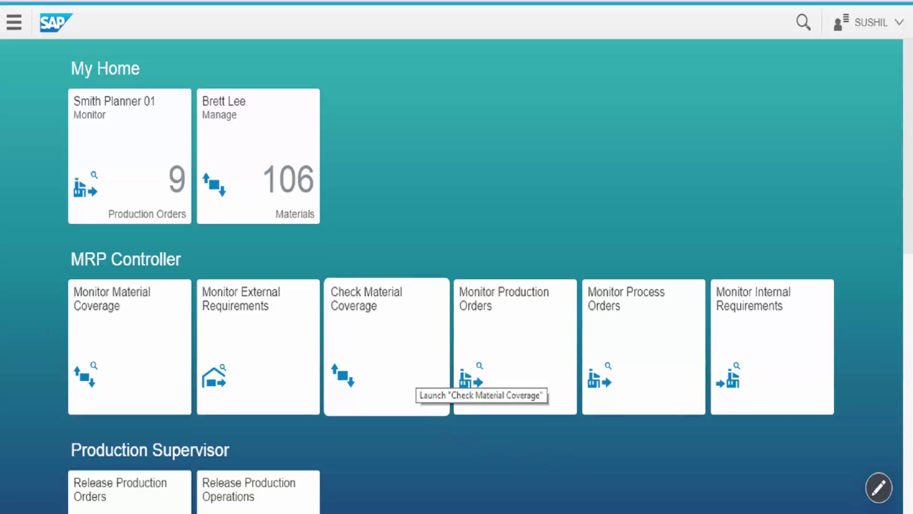
Look up material F126 at plant 1000 in Check Material Coverage using Ordered Requirements
{"action": "left_click", "coordinate": [418, 377]}
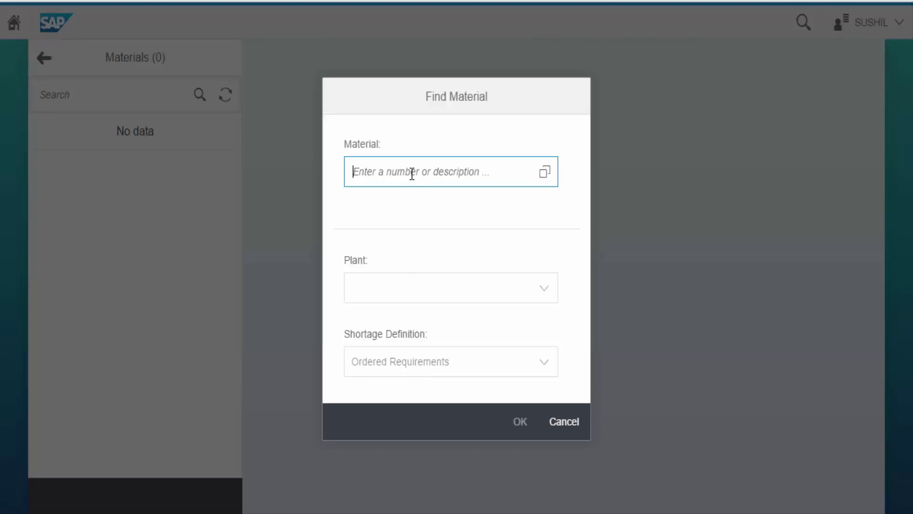
{"action": "type", "text": "F"}
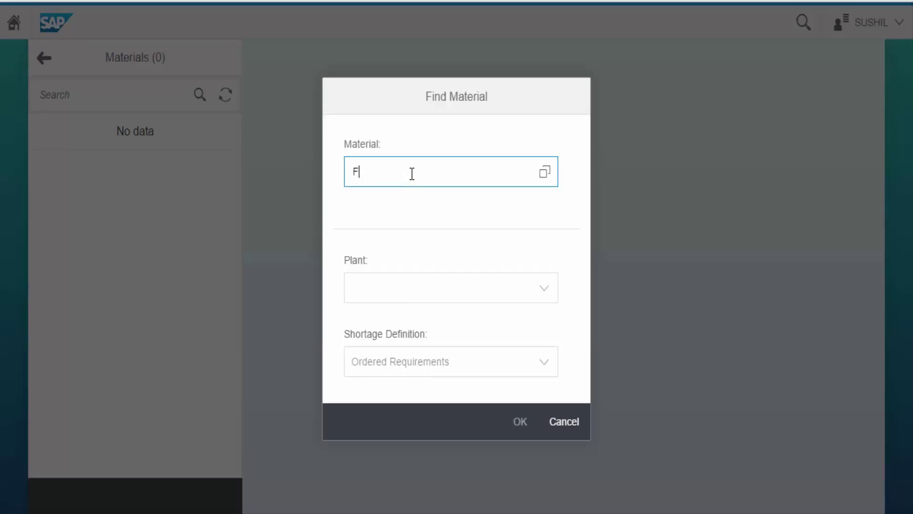
{"action": "type", "text": "126"}
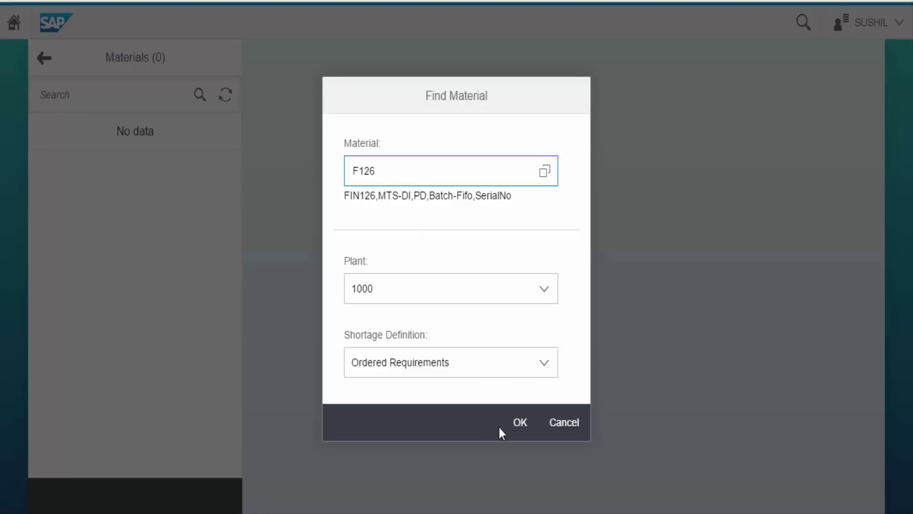
{"action": "left_click", "coordinate": [519, 427]}
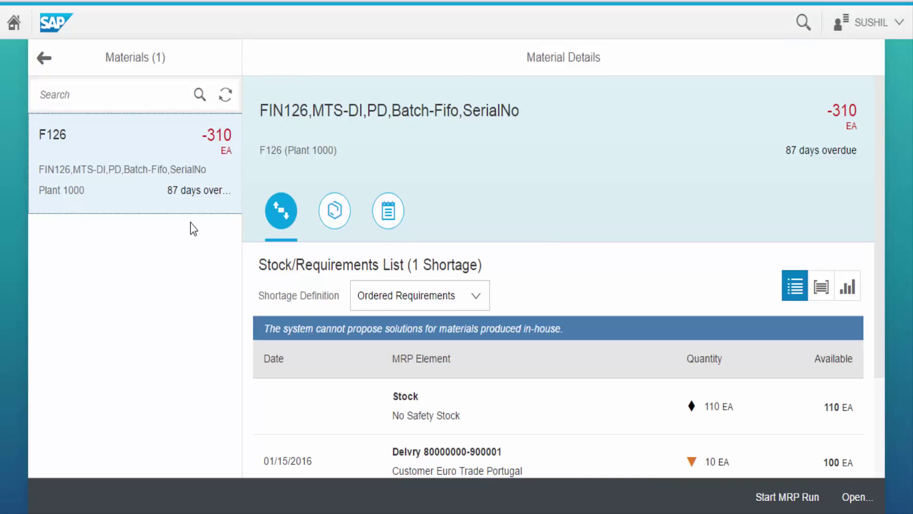
Leave F126's material details, showing 110 EA in stock, for the launchpad home page
{"action": "left_click", "coordinate": [13, 28]}
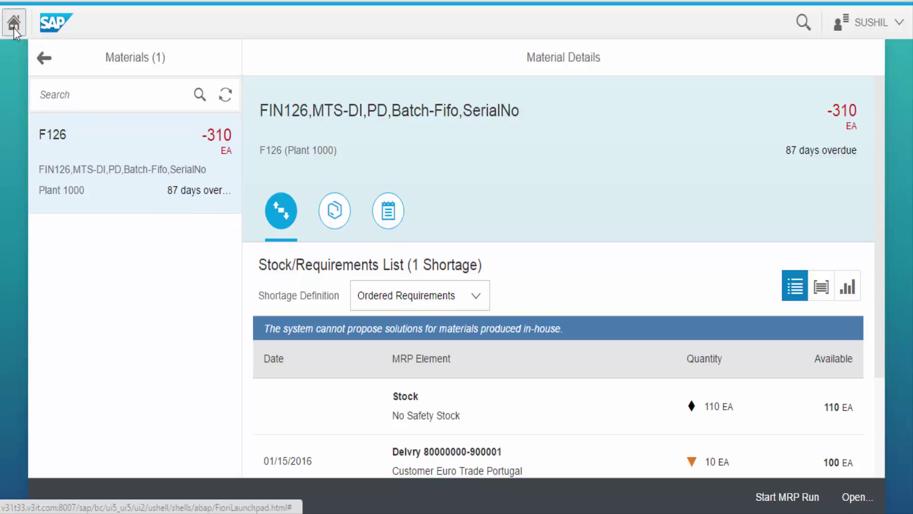